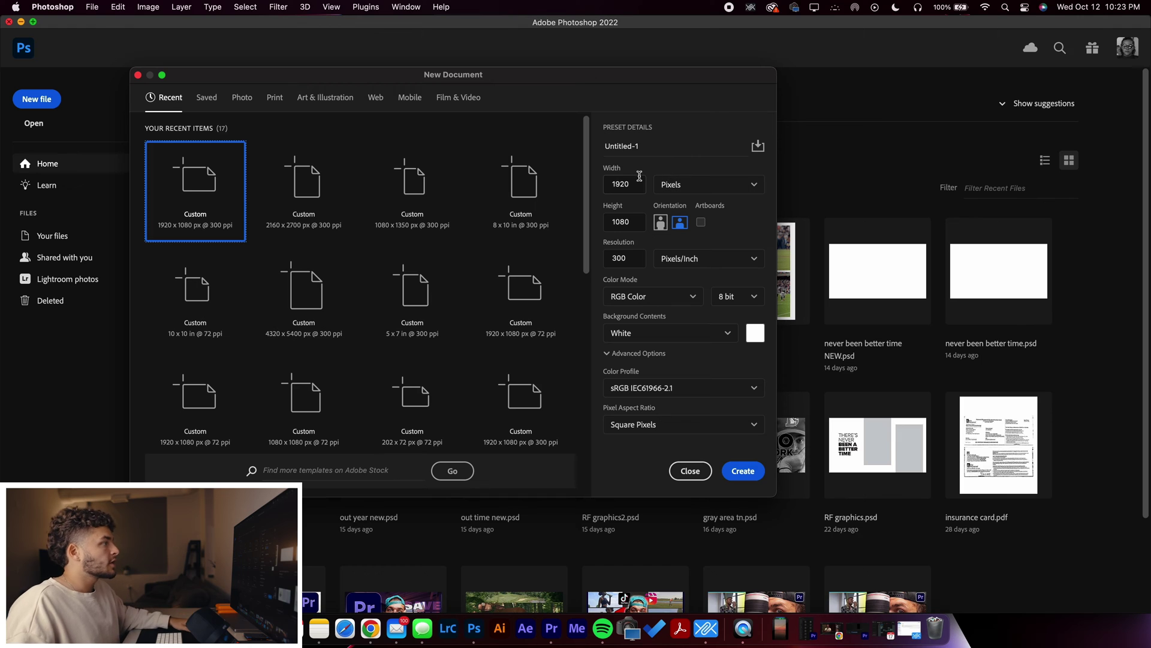
Create a new white document 2160 px wide by 2700 px tall
left_click(638, 182)
type("2160")
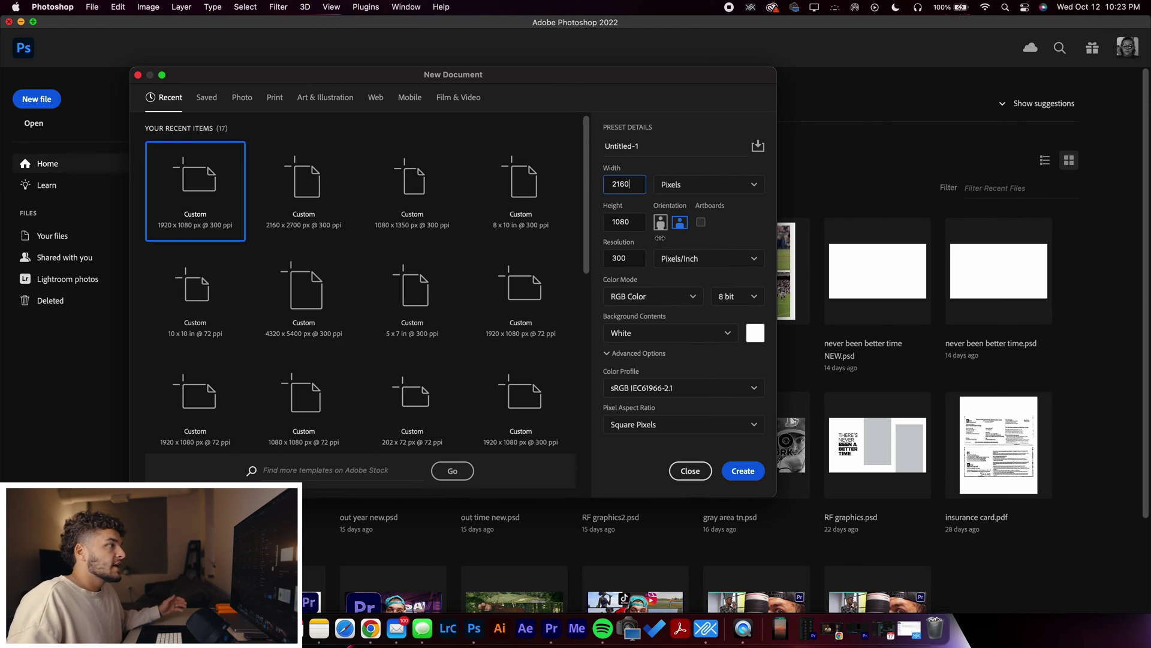
left_click(638, 221)
left_click_drag(638, 222, 604, 221)
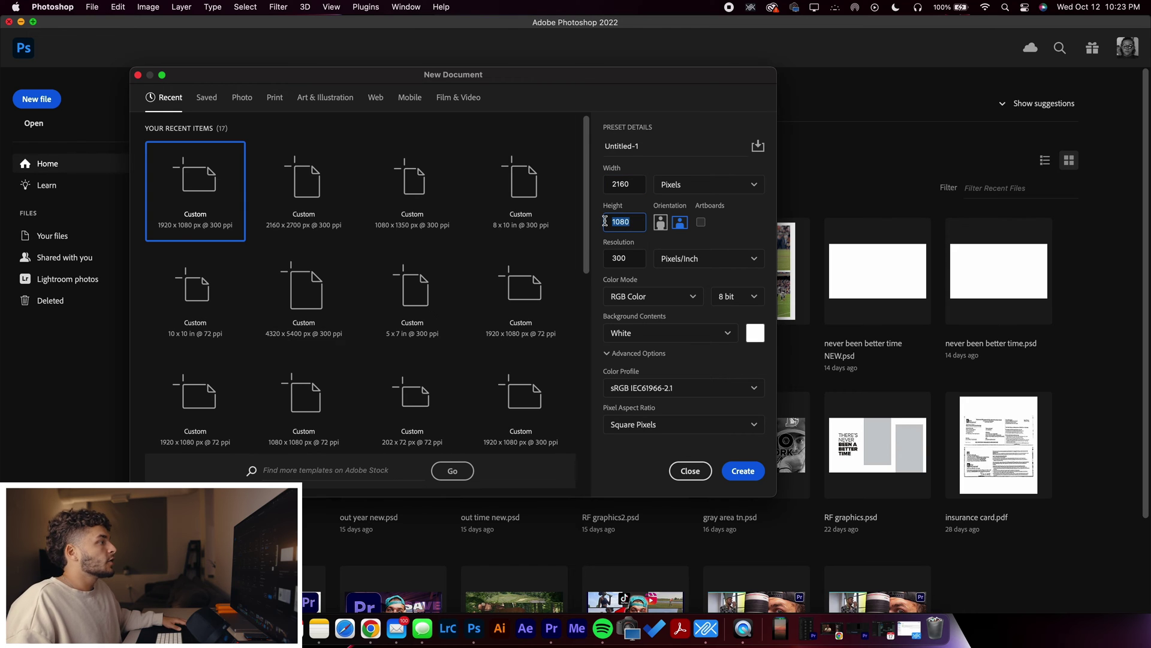
type("270")
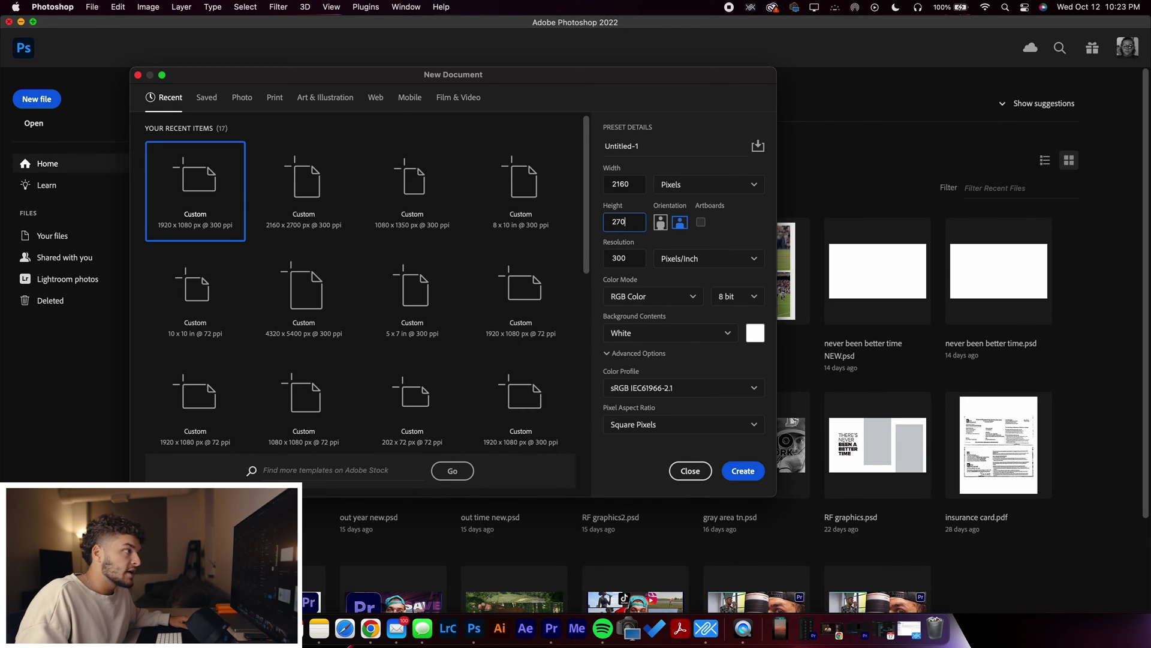
type("0")
left_click(742, 228)
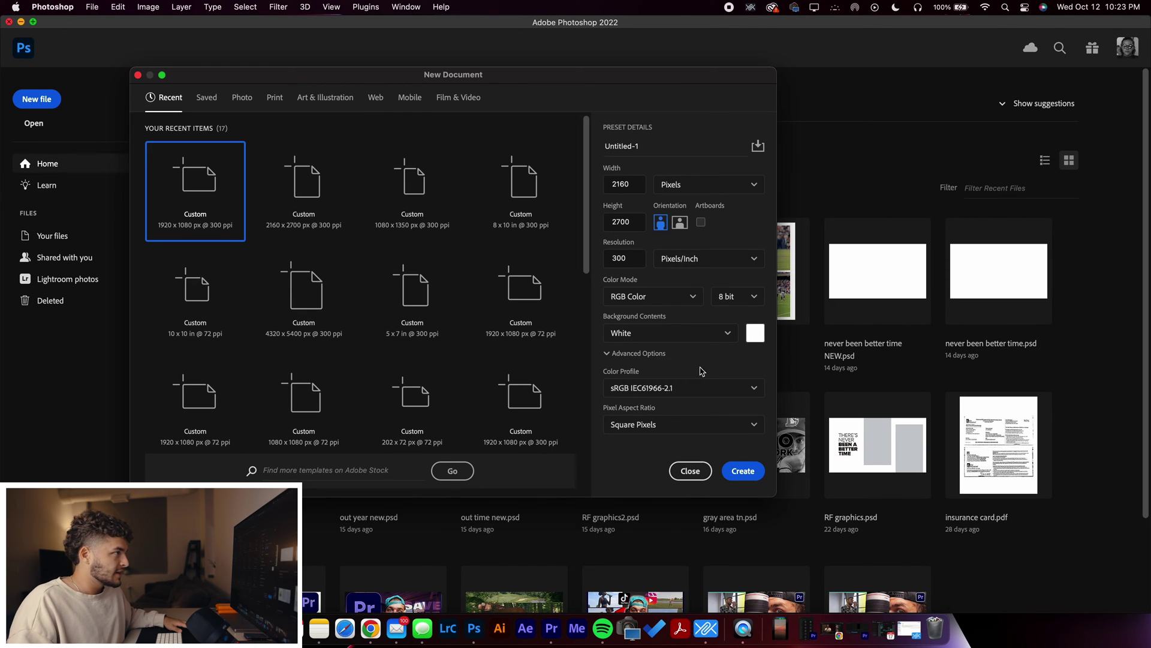
left_click(743, 472)
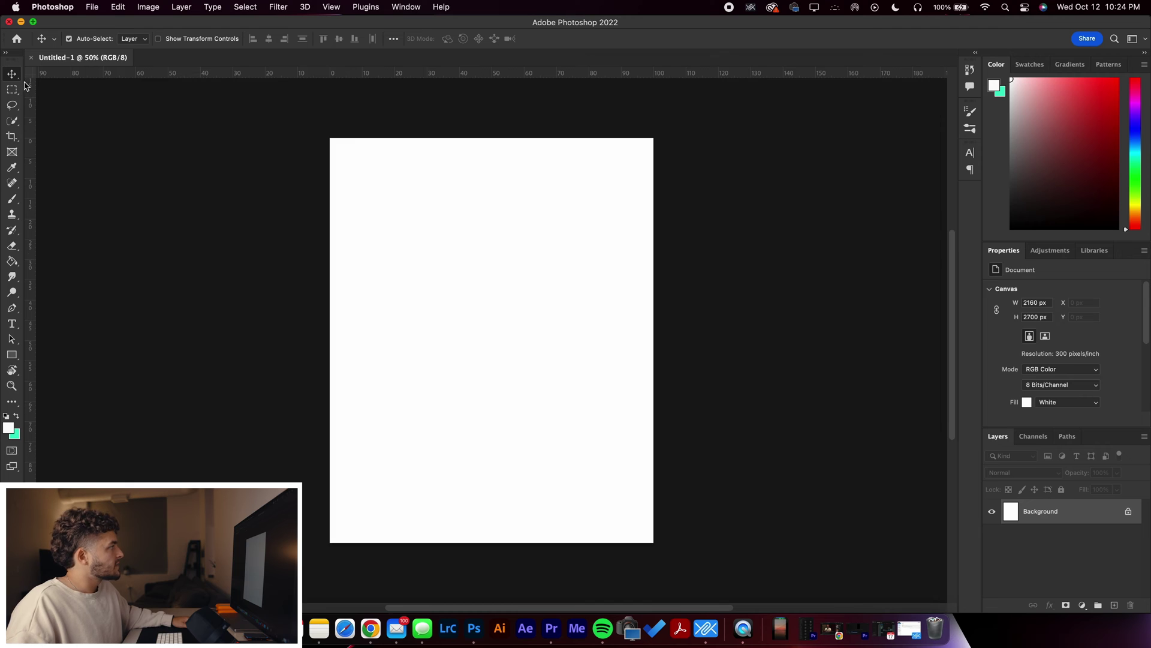
Add vertical guides near the left and right edges and horizontal guides near the top and bottom
left_click_drag(31, 294, 353, 296)
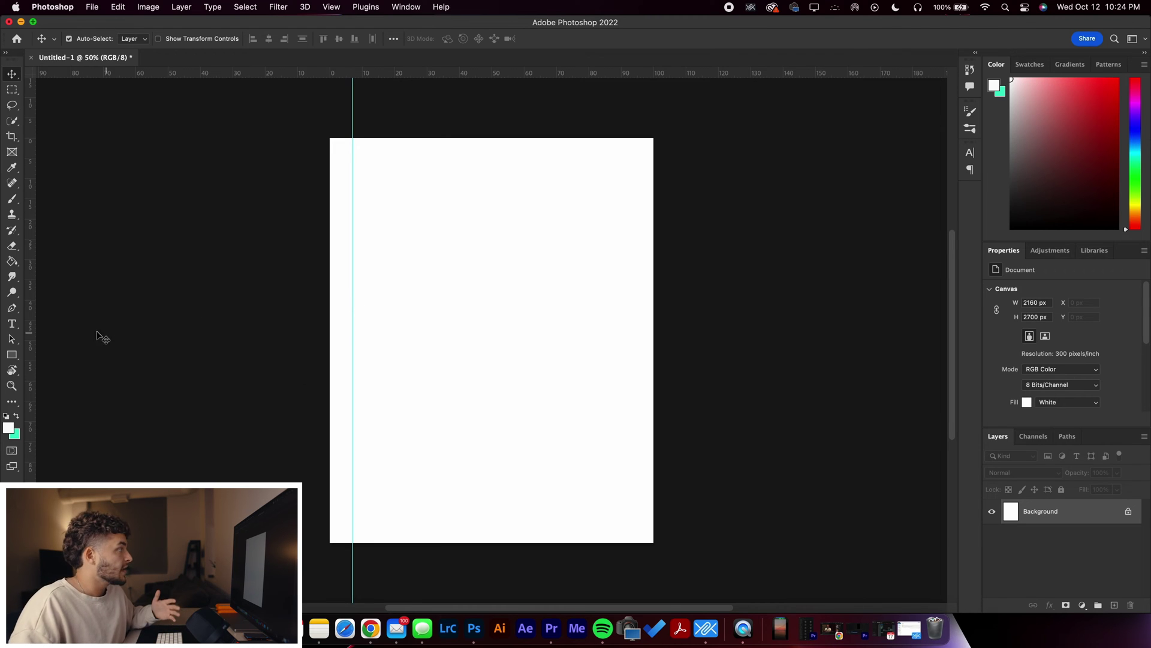
left_click_drag(30, 303, 631, 300)
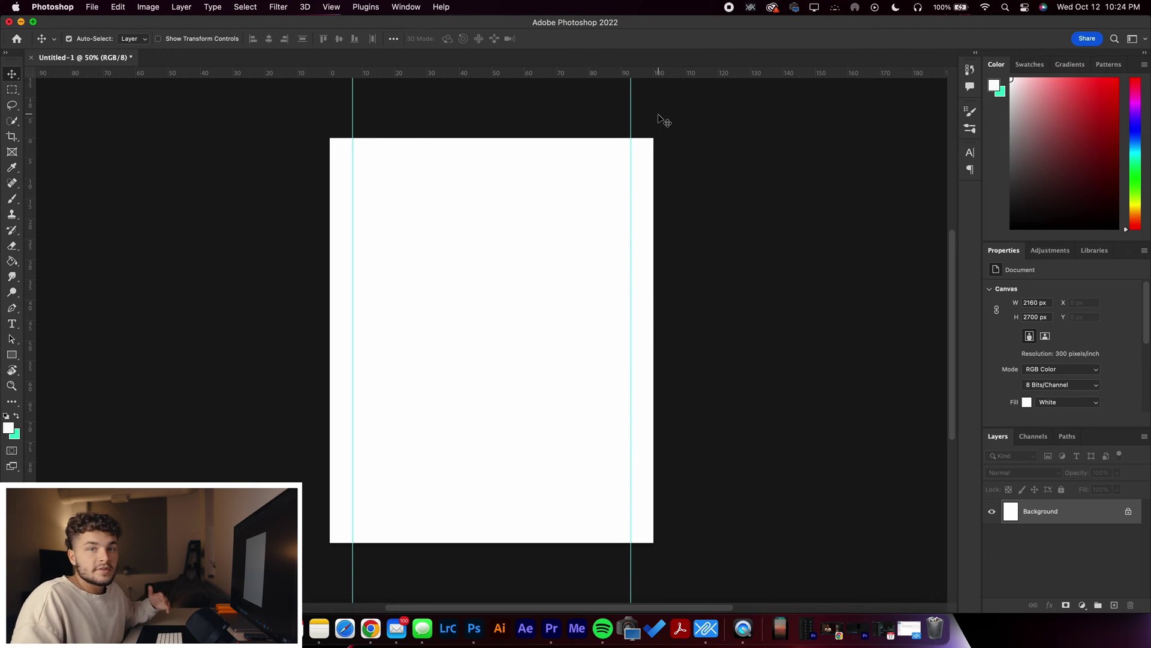
left_click_drag(541, 73, 551, 151)
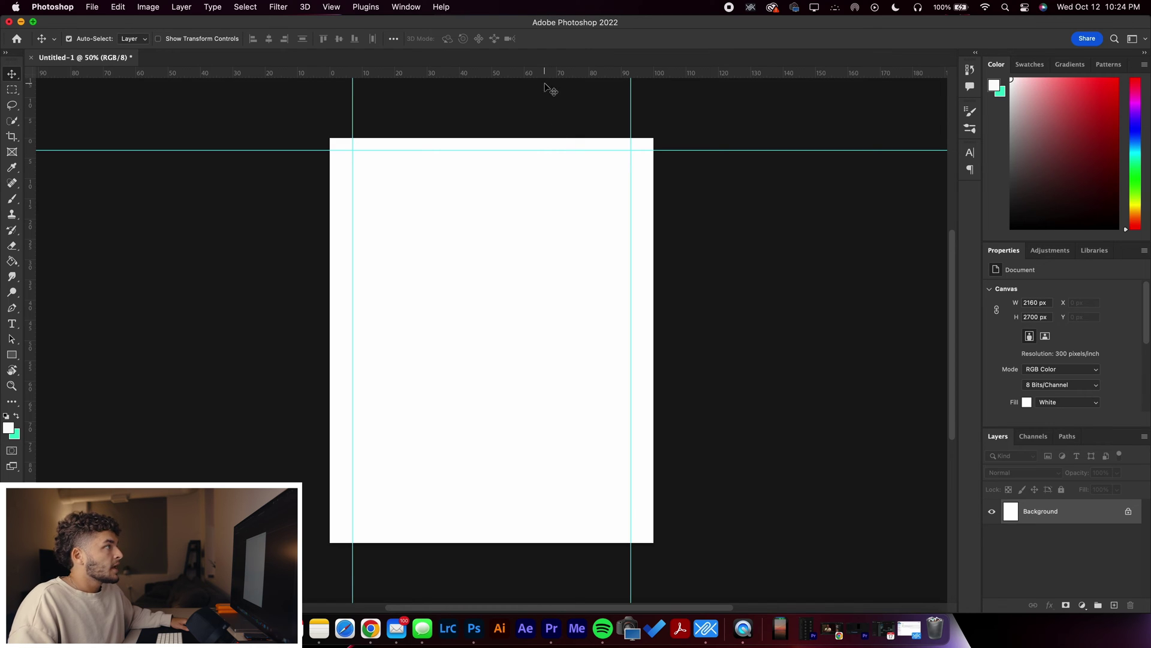
left_click_drag(542, 73, 566, 530)
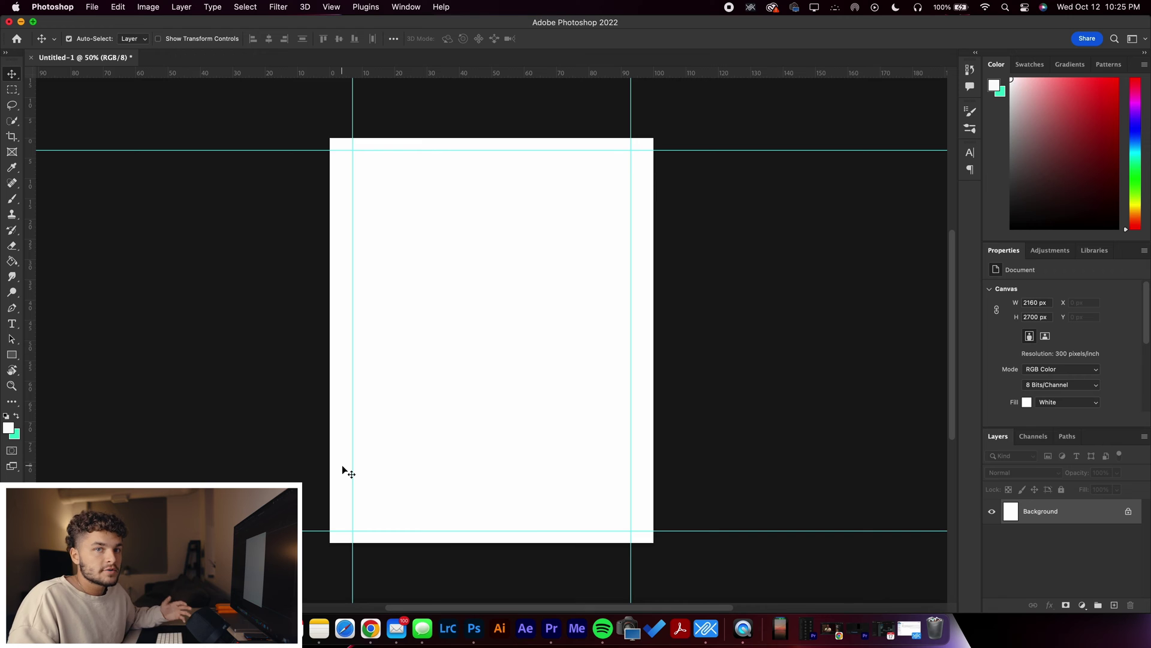
Drag quick favorites-1.jpg and quick favorites-2.jpg from Finder onto the Photoshop canvas
key("super+Tab")
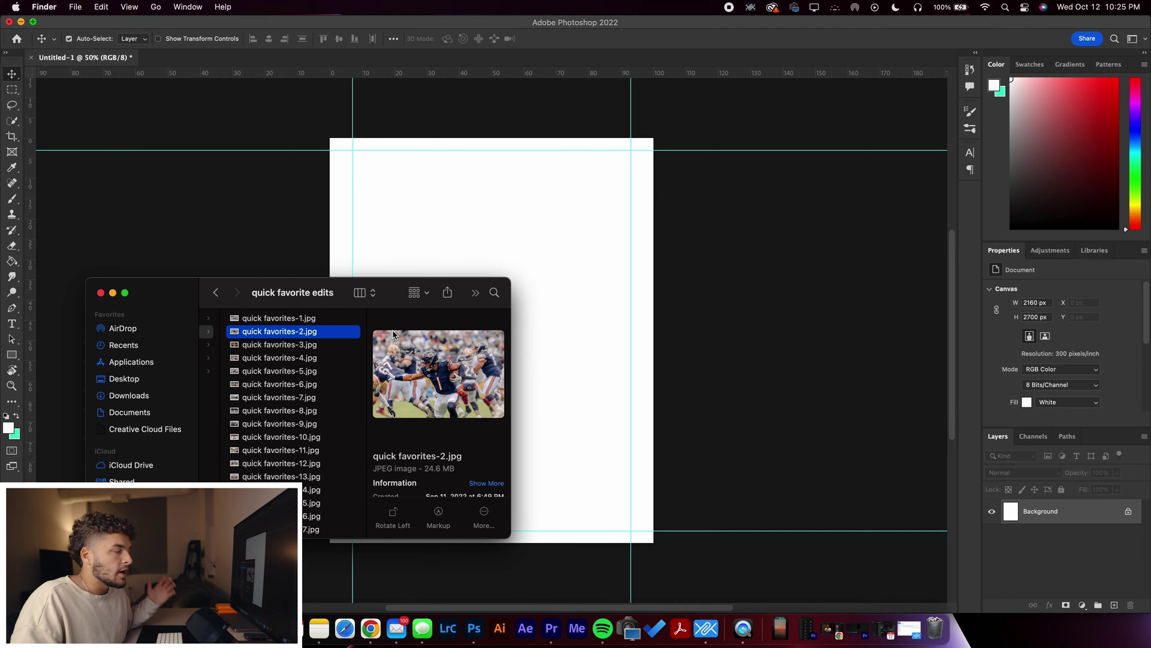
left_click(329, 318)
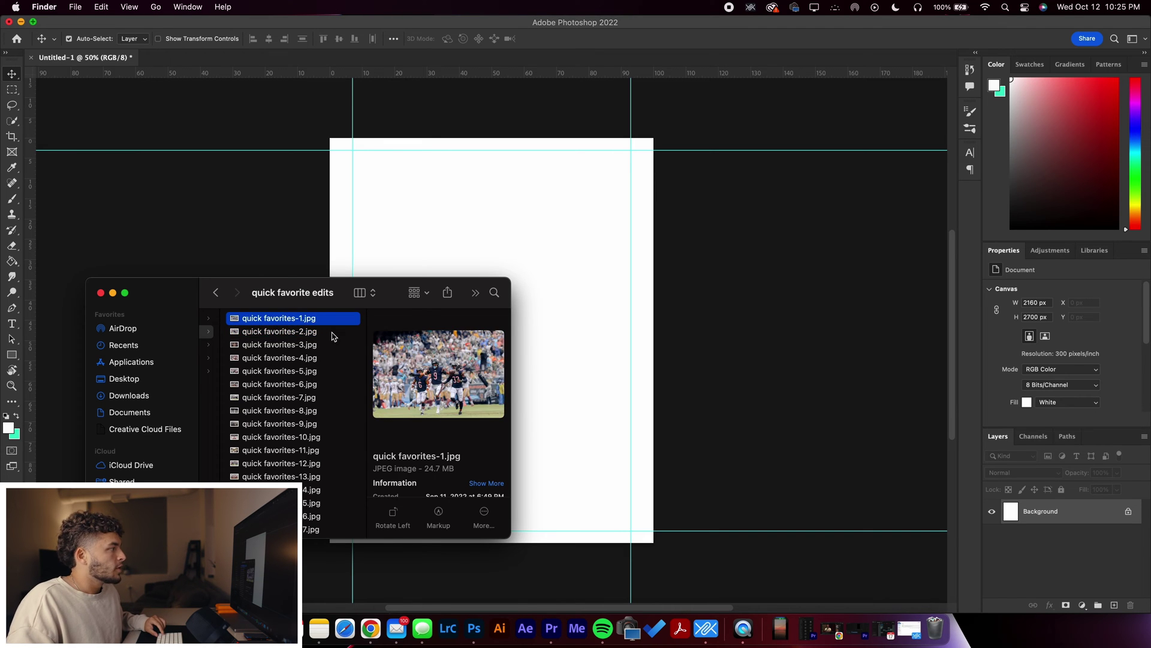
left_click(330, 332, "shift")
left_click_drag(322, 333, 477, 240)
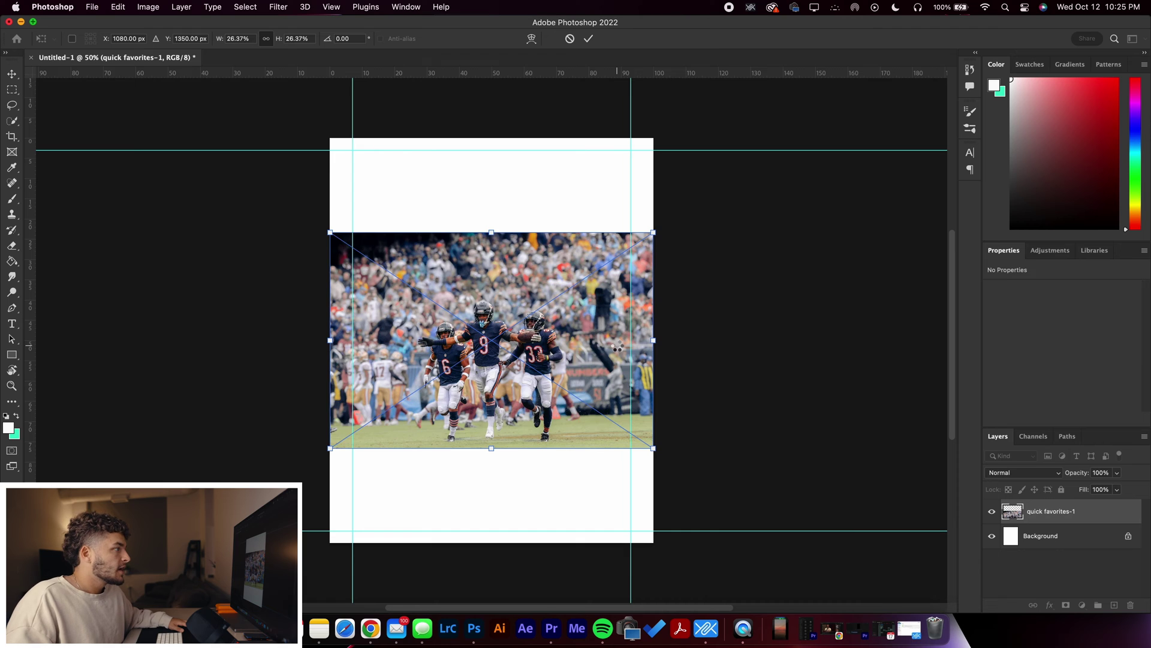
Place both photos, then scale quick favorites-2 between the side guides and move it to the top
key("Return")
key("Return")
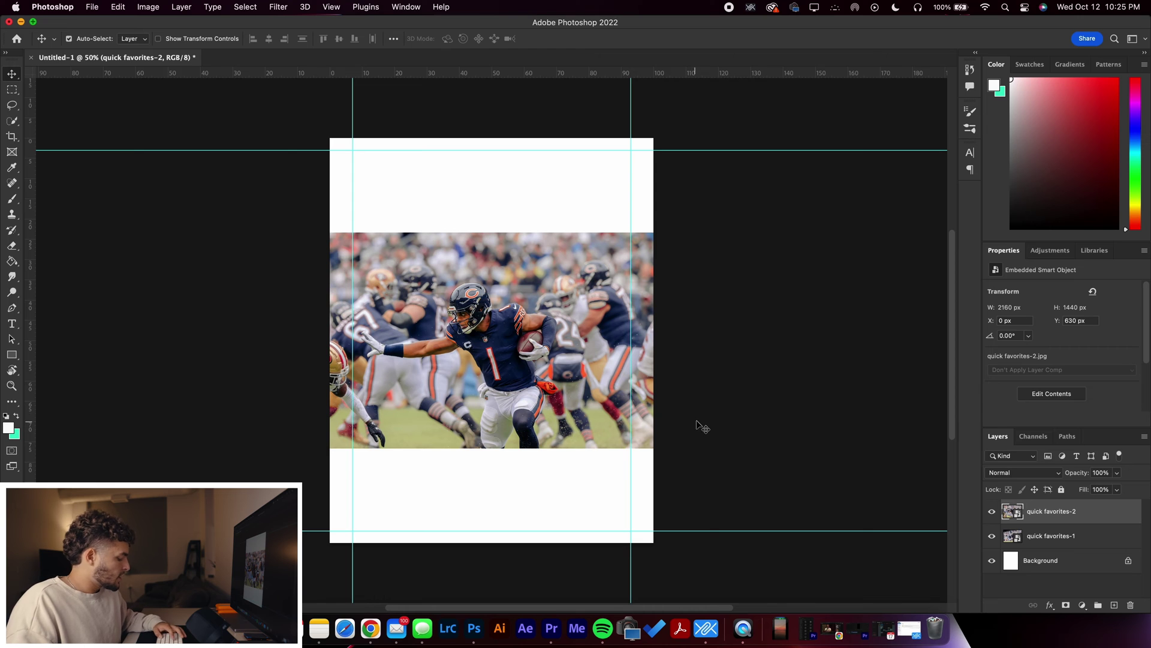
key("super+t")
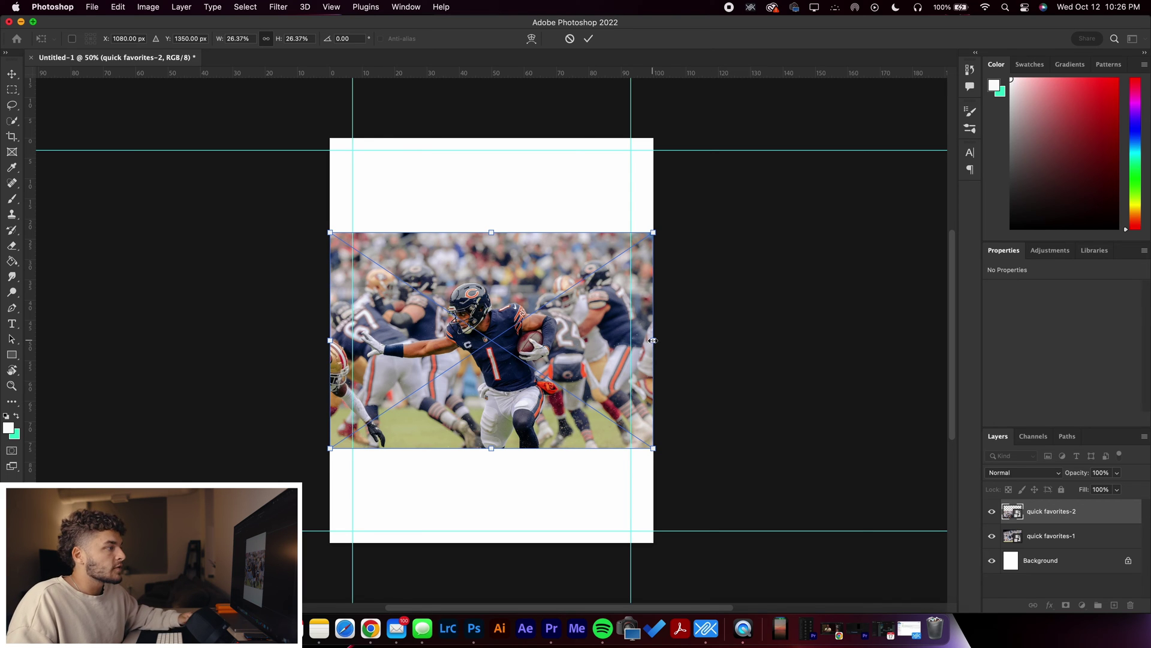
left_click_drag(653, 340, 633, 341)
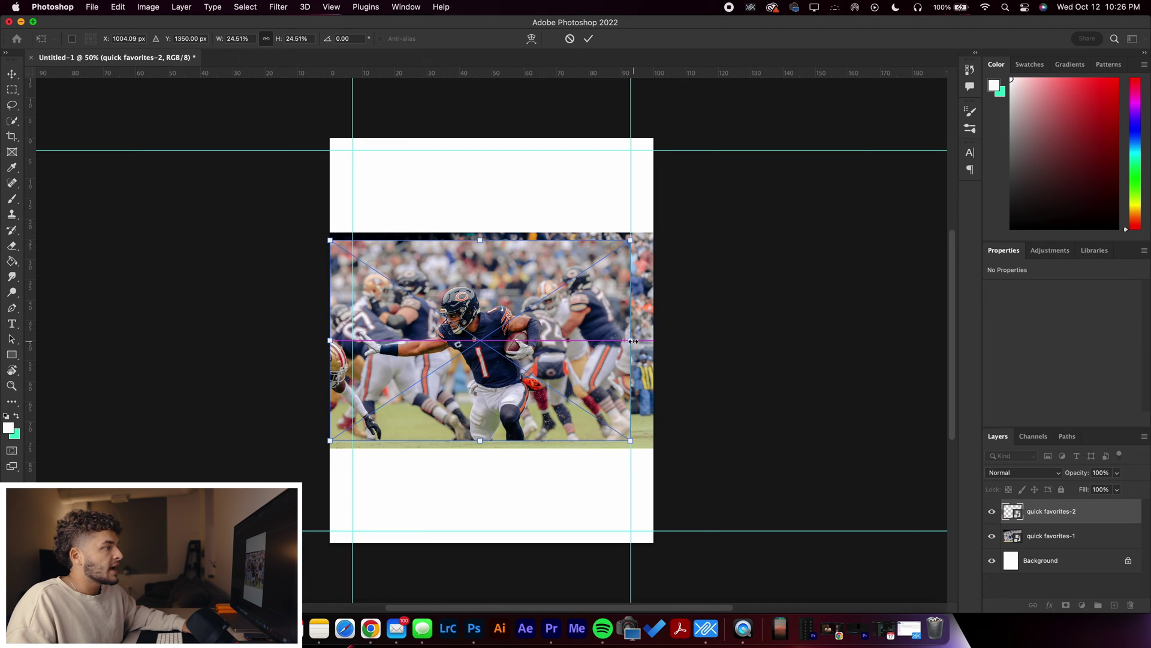
left_click_drag(334, 340, 352, 340)
left_click_drag(546, 345, 548, 251)
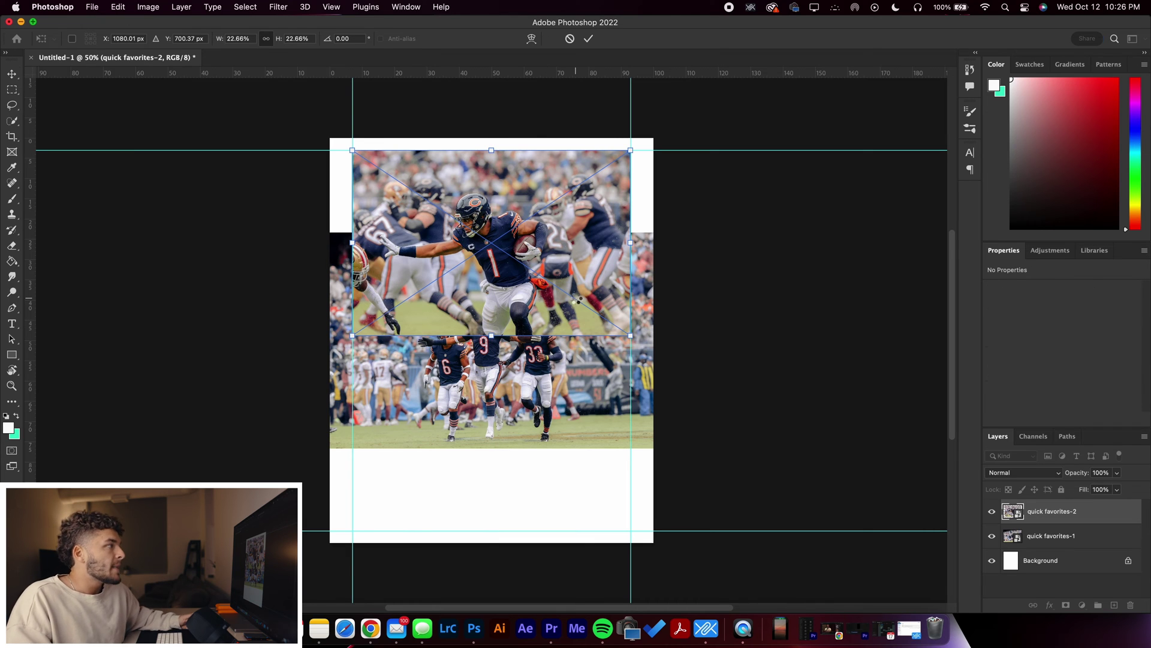
key("Return")
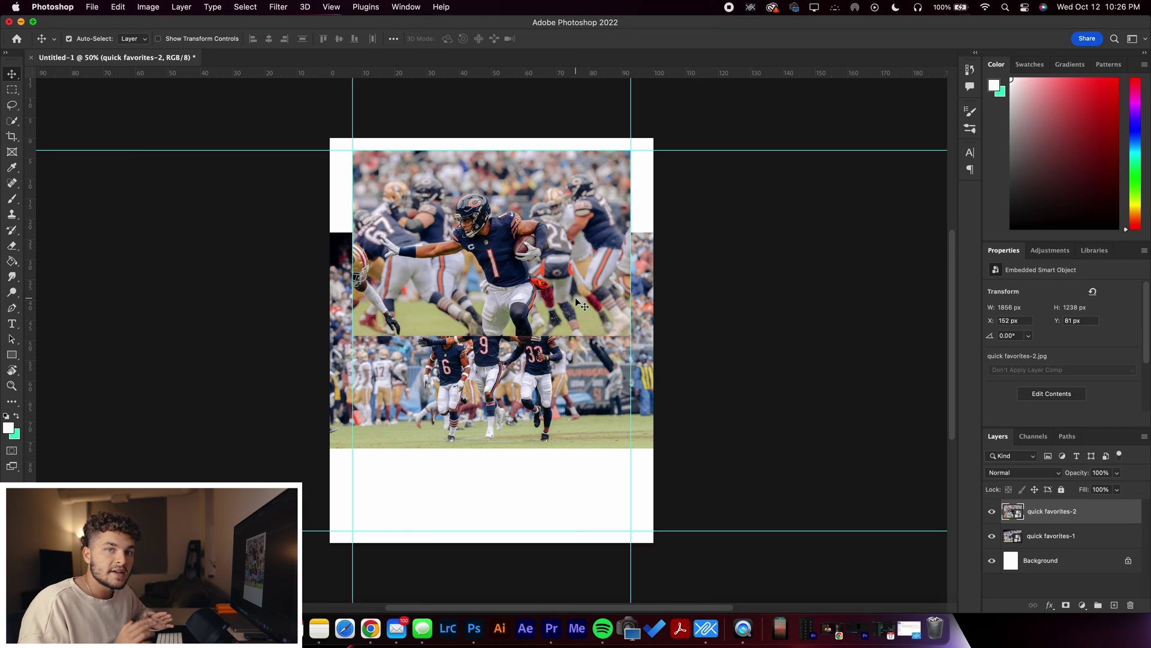
Scale quick favorites-1 between the side guides and move it into the lower half
left_click(569, 389)
key("super")
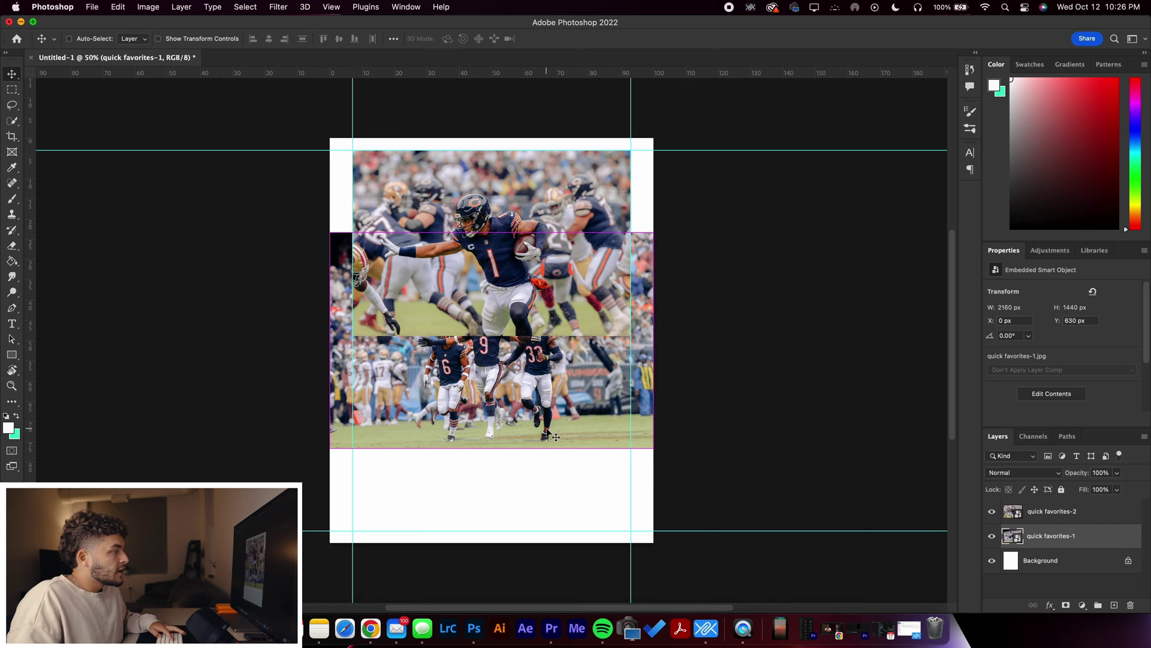
key("super+t")
left_click_drag(656, 346, 635, 348)
left_click_drag(329, 340, 353, 340)
left_click_drag(410, 367, 495, 479)
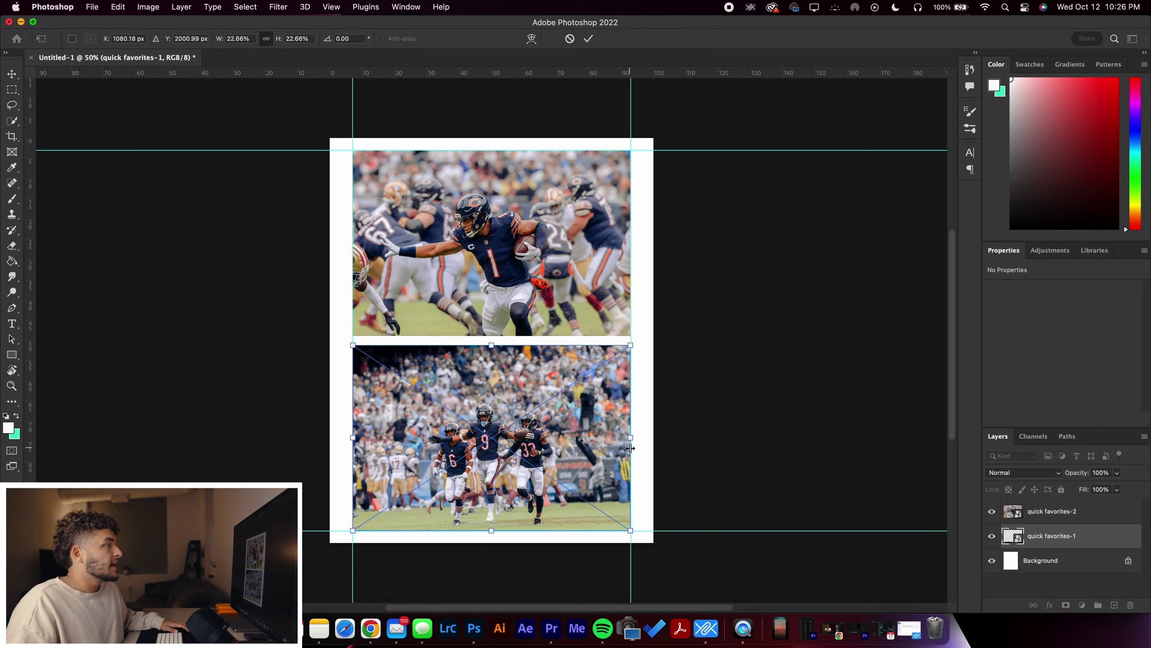
key("Return")
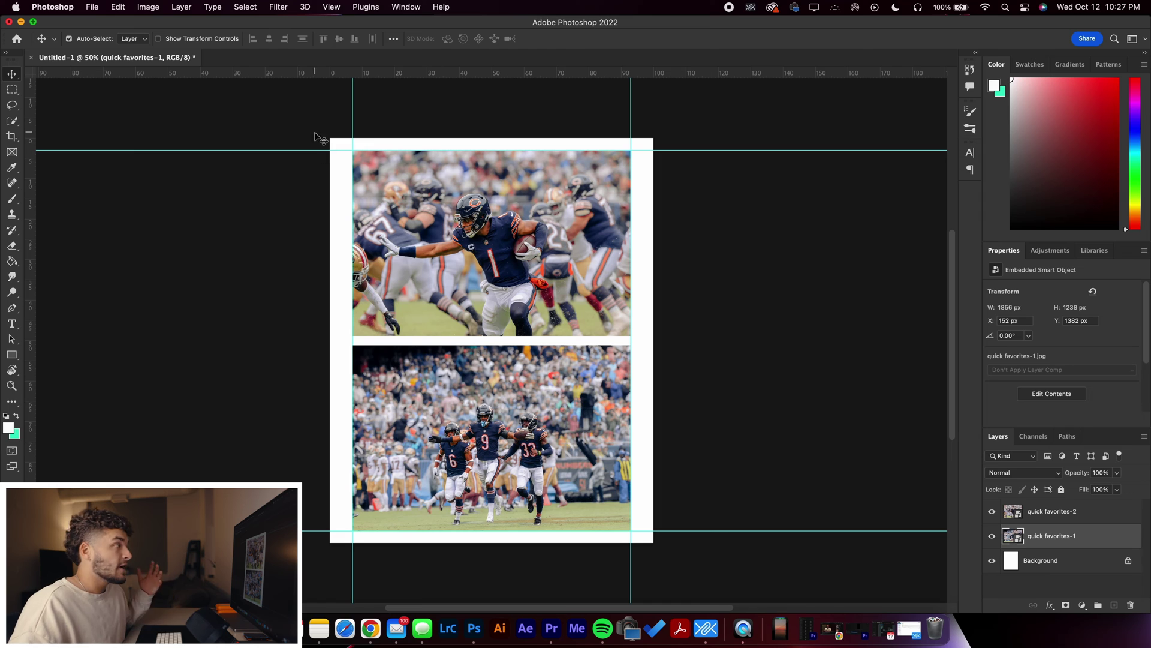
Set up an Export As JPG at quality 5, then delete the lower photo
left_click(91, 6)
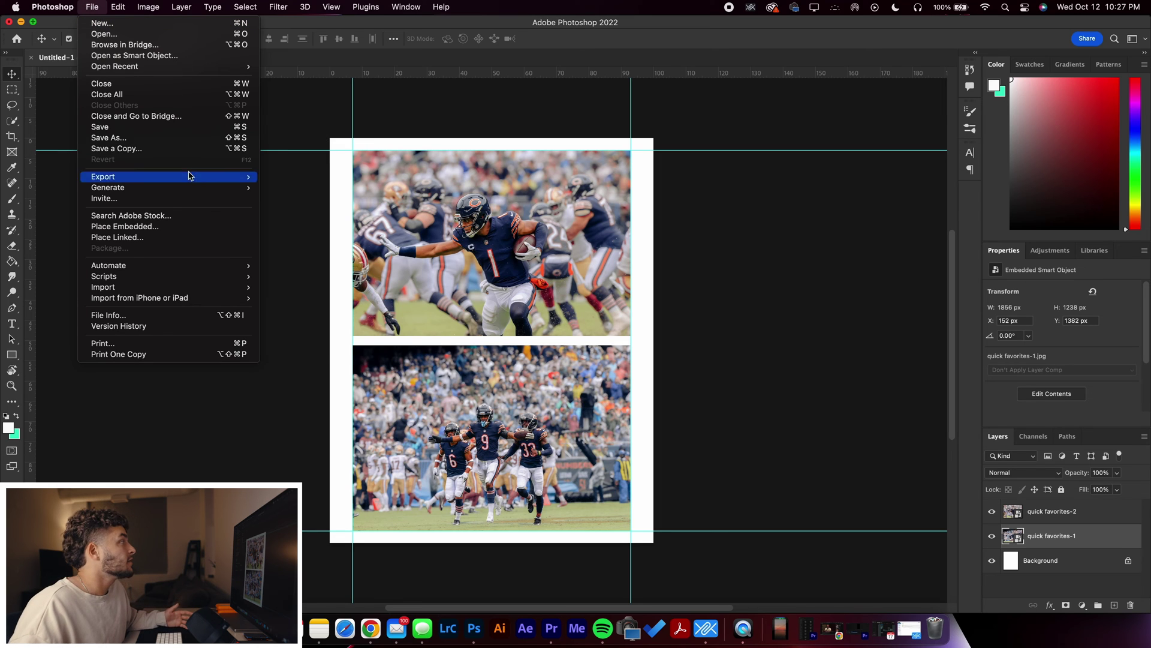
mouse_move(197, 177)
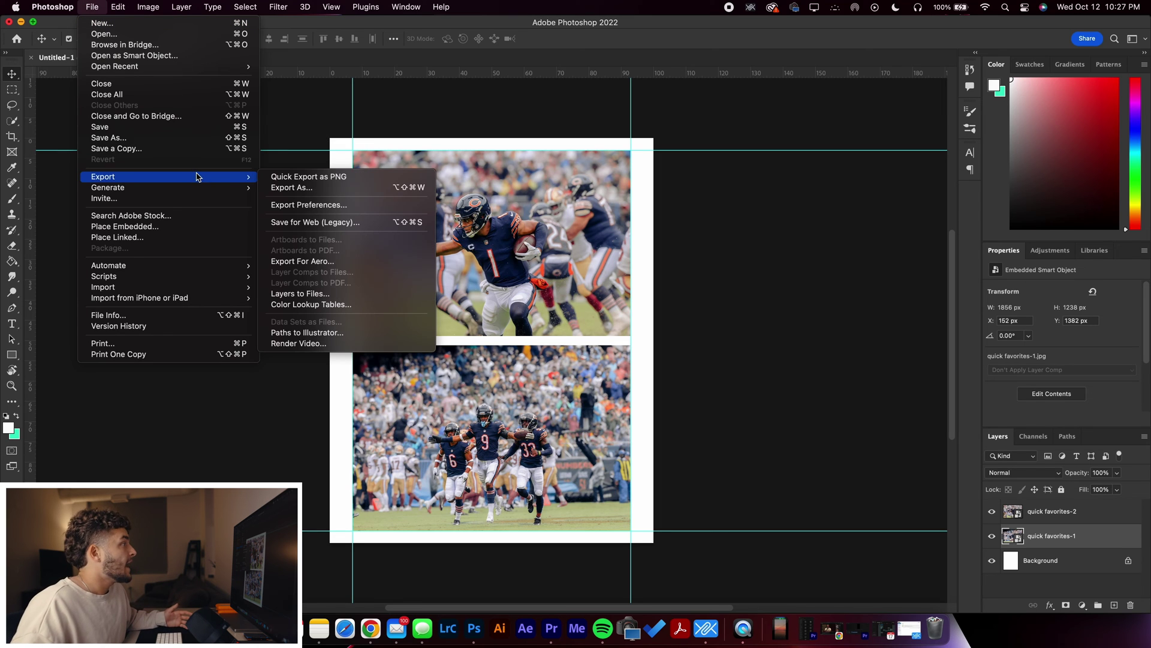
left_click(295, 187)
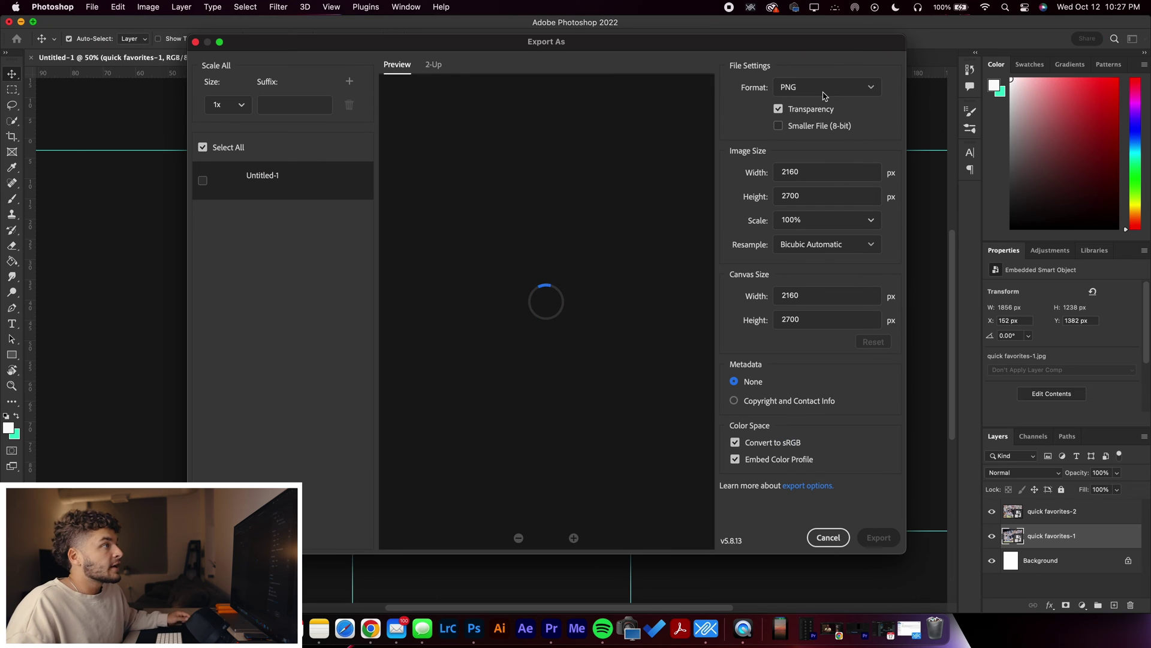
left_click(849, 90)
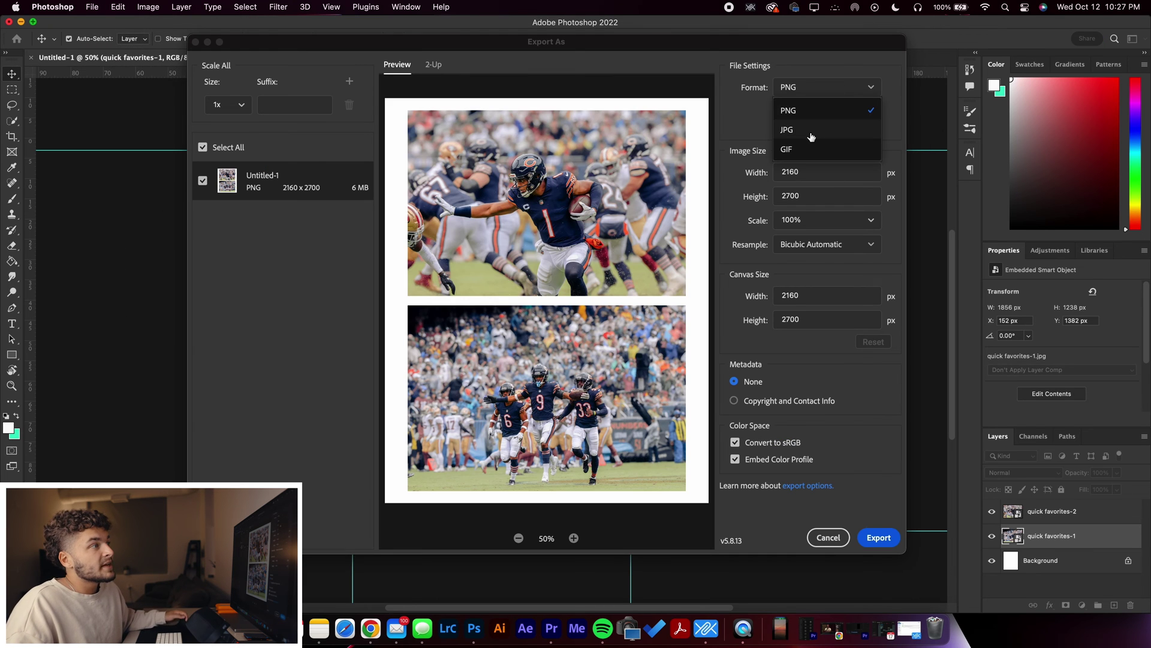
left_click(811, 136)
mouse_move(861, 111)
left_mouse_down()
mouse_move(835, 110)
mouse_move(877, 112)
left_mouse_up()
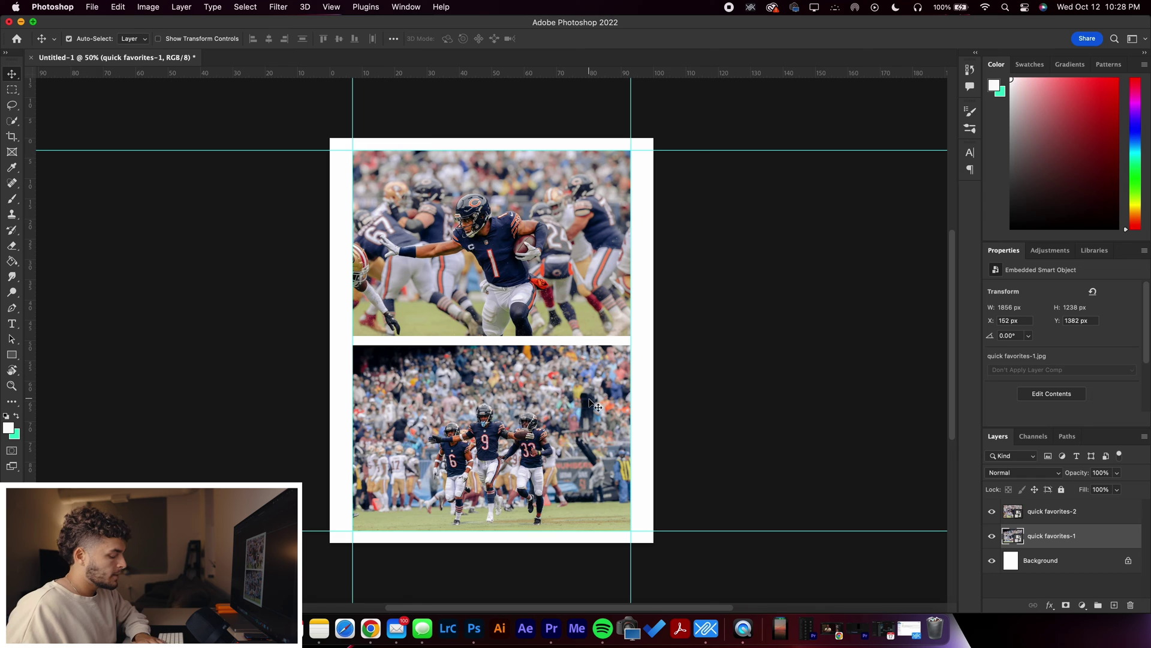
key("Delete")
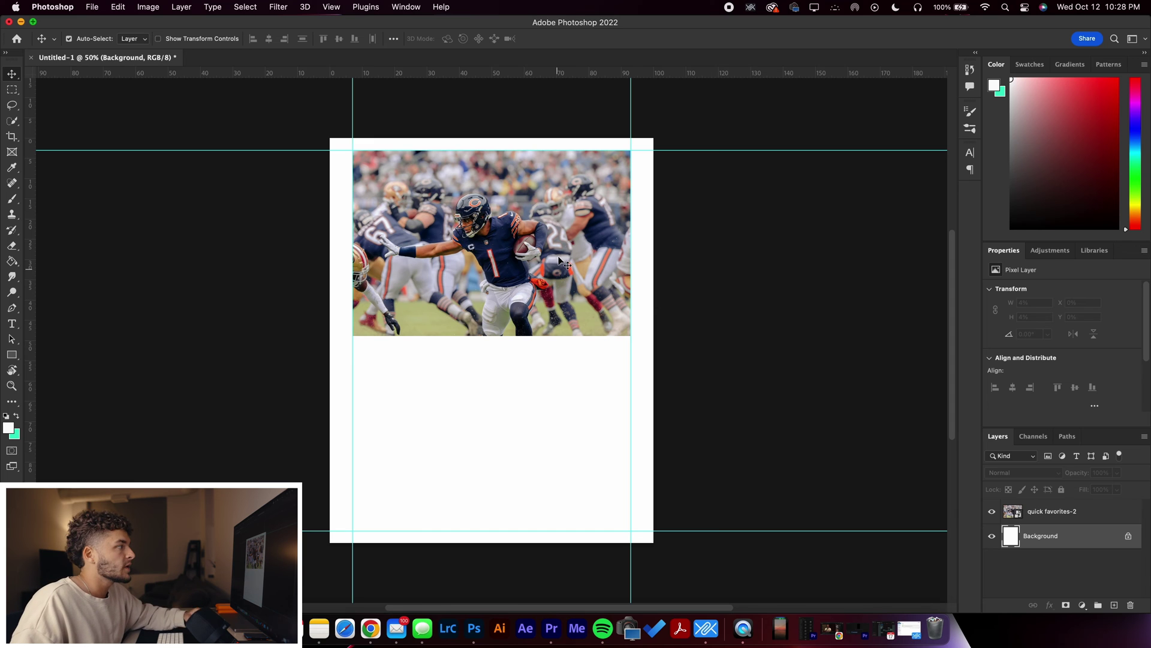
Move the quick favorites-2 photo down to the vertical centre between the side guides
left_click_drag(518, 249, 511, 375)
scroll(515, 274, "up", 2)
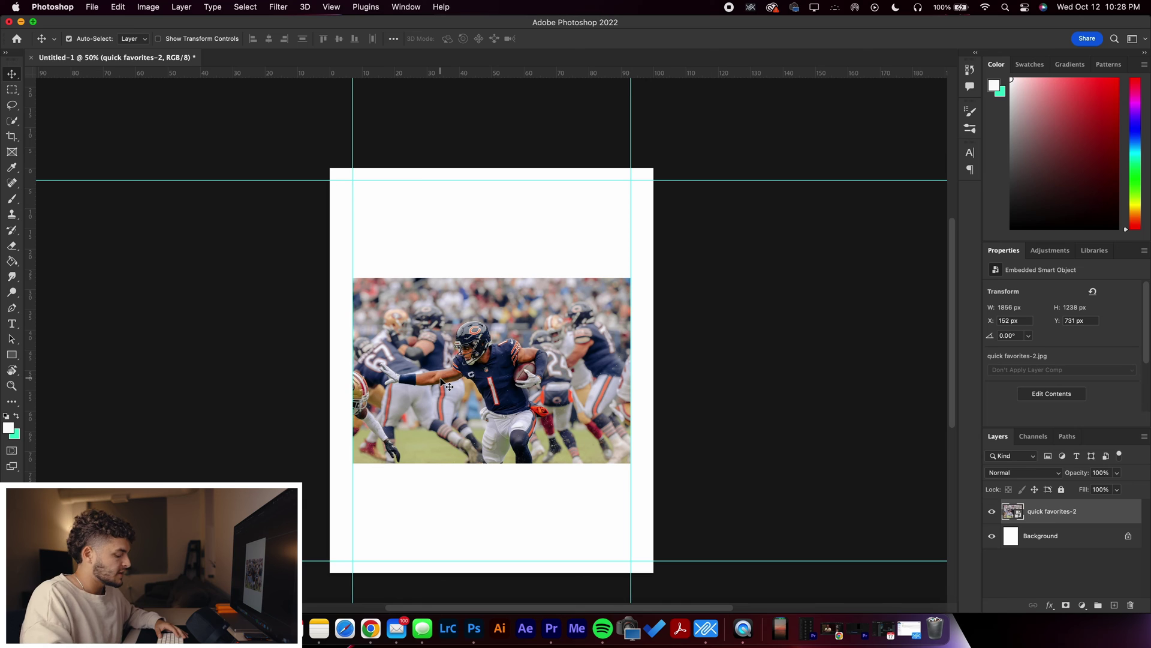
scroll(441, 379, "down", 1)
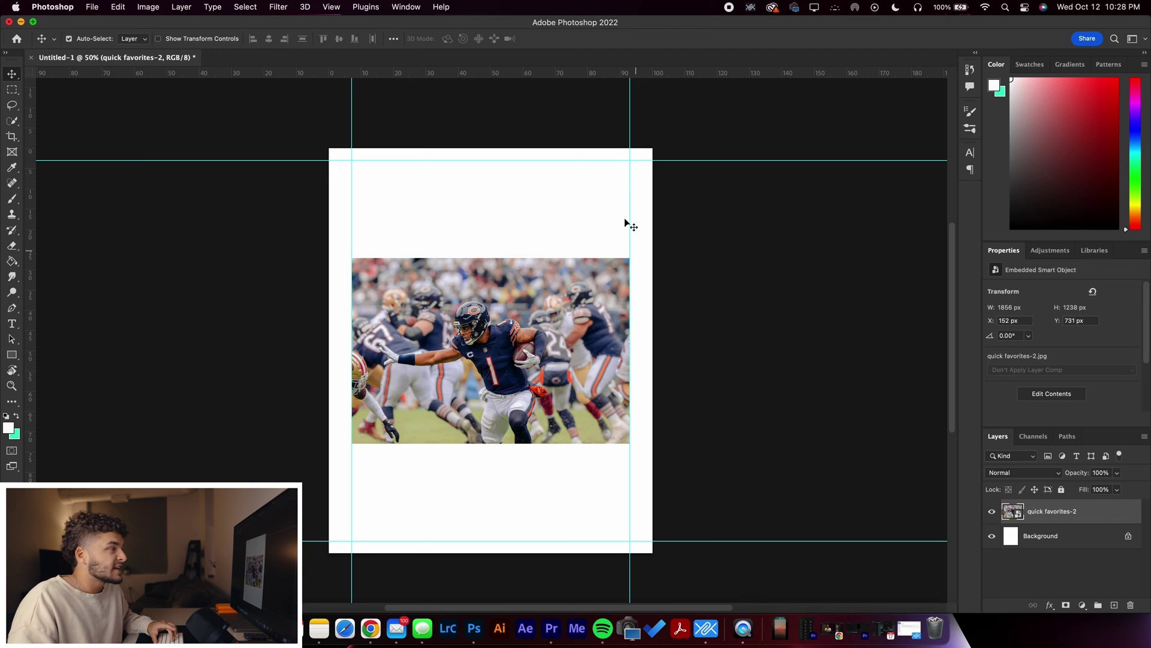
Start a text line below the photo and set the text colour to black (000000)
key("t")
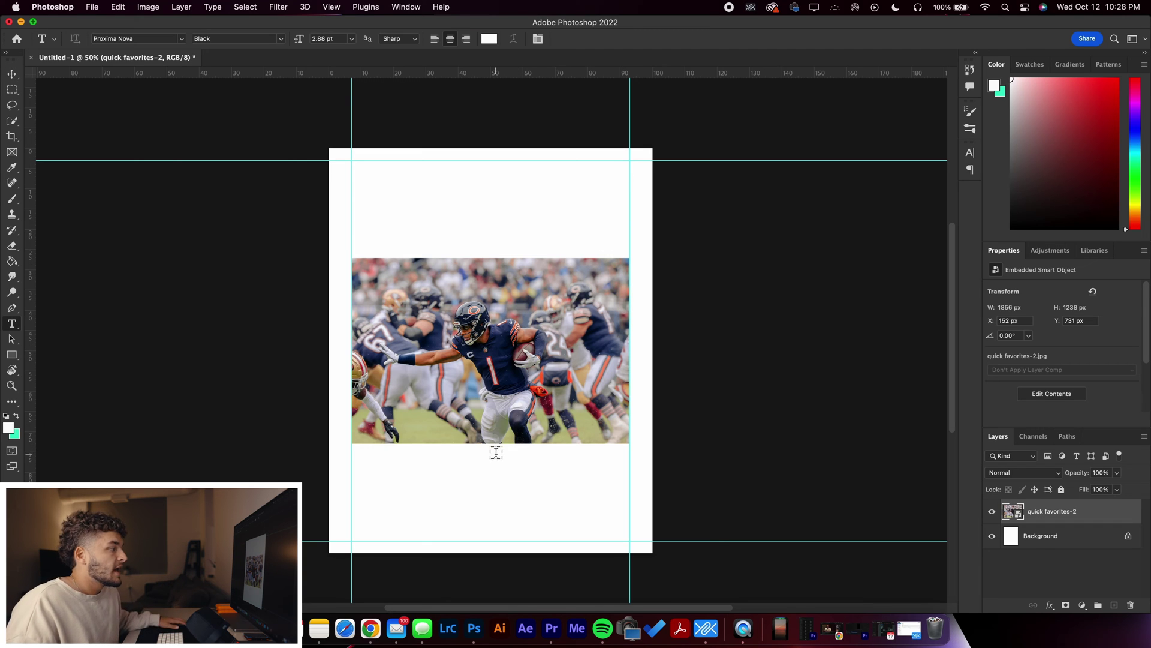
left_click(484, 465)
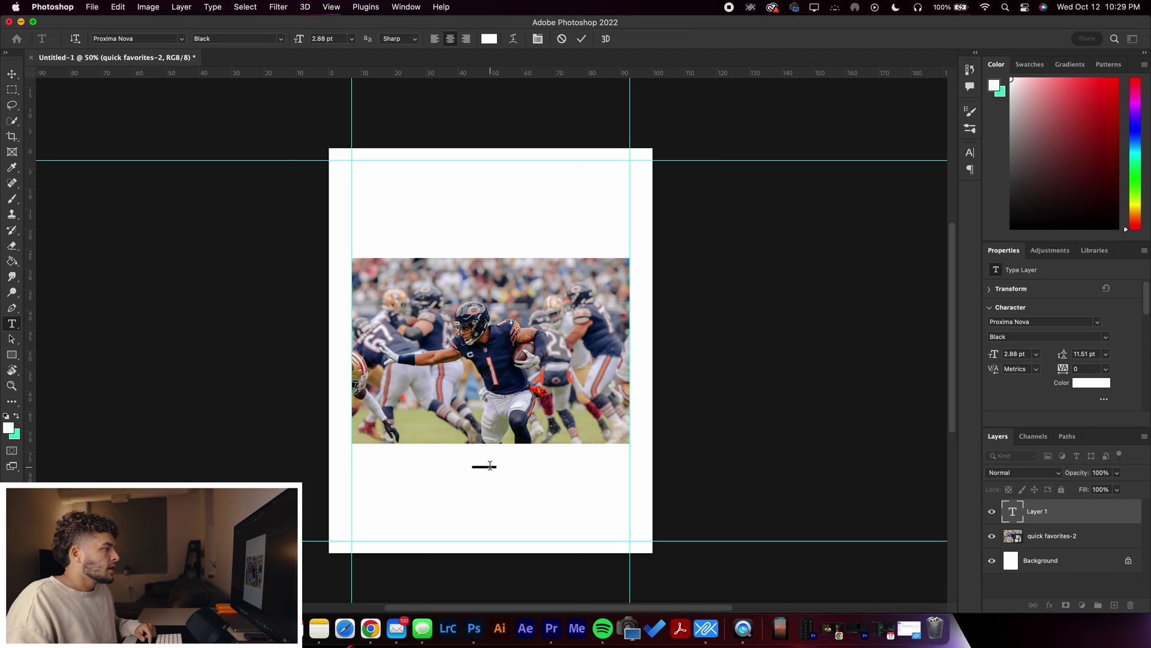
left_click(490, 38)
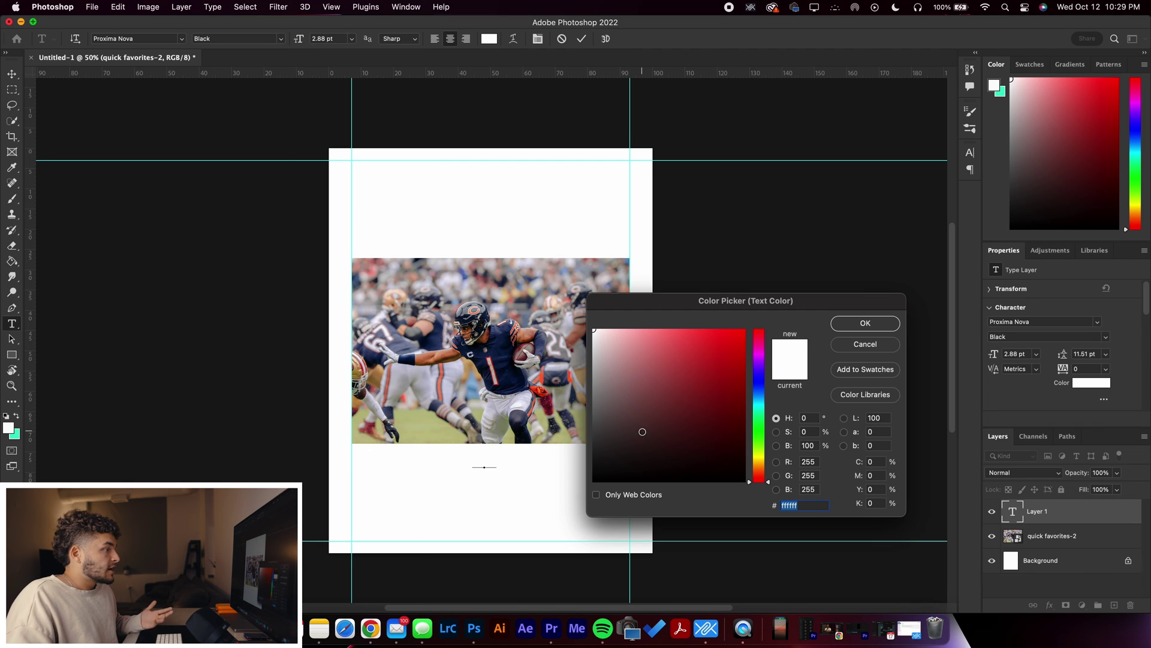
type("000000")
left_click(865, 325)
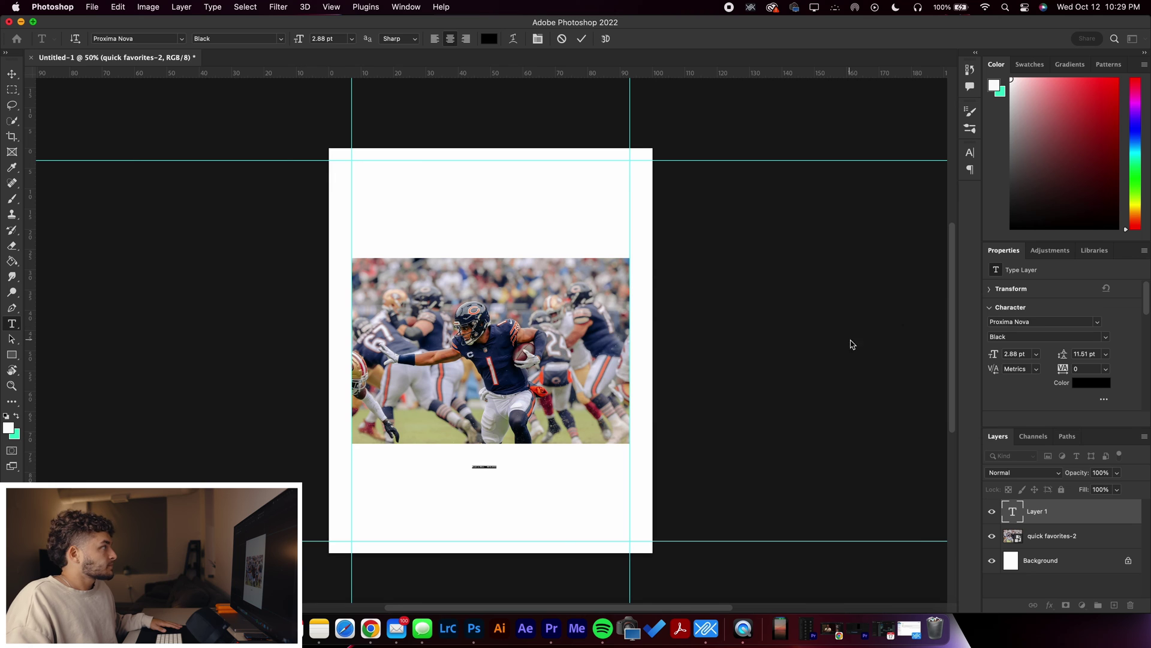
Set the font to Times New Roman Regular at 36 pt and commit the caption
left_click(140, 39)
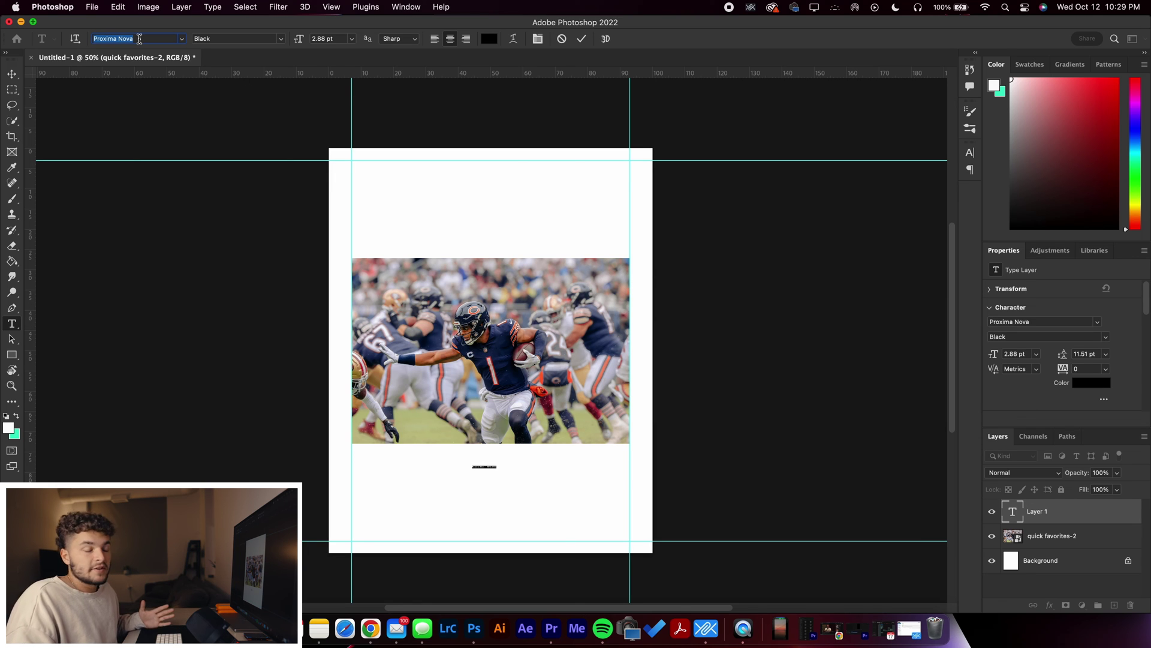
type("times n")
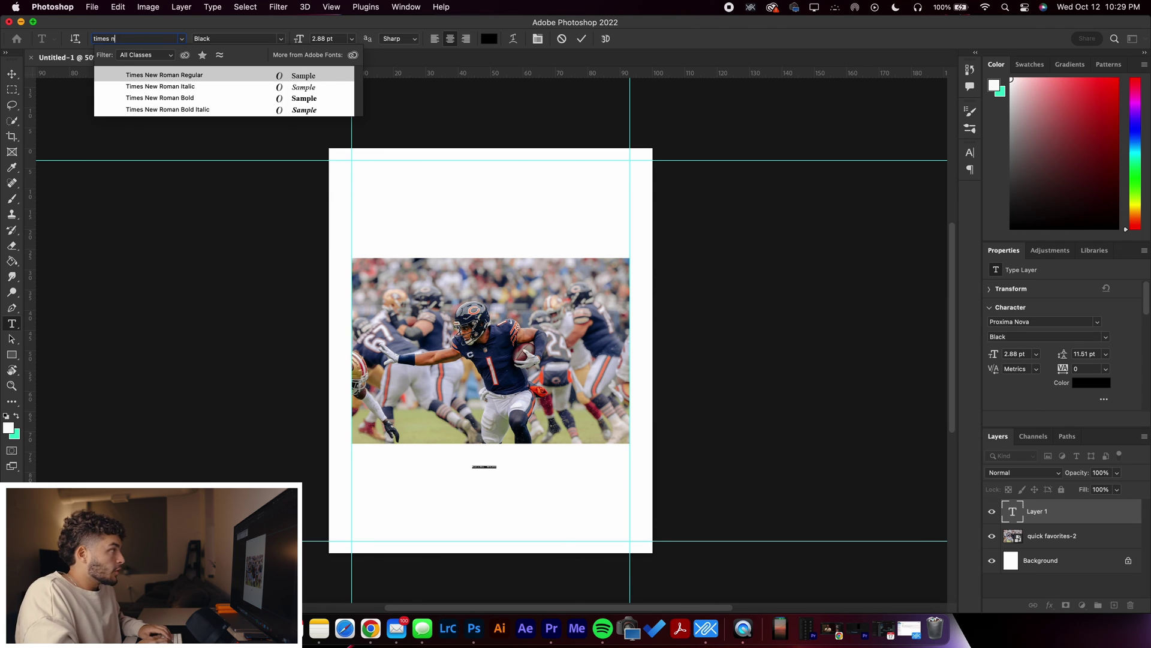
type("ew")
left_click(142, 76)
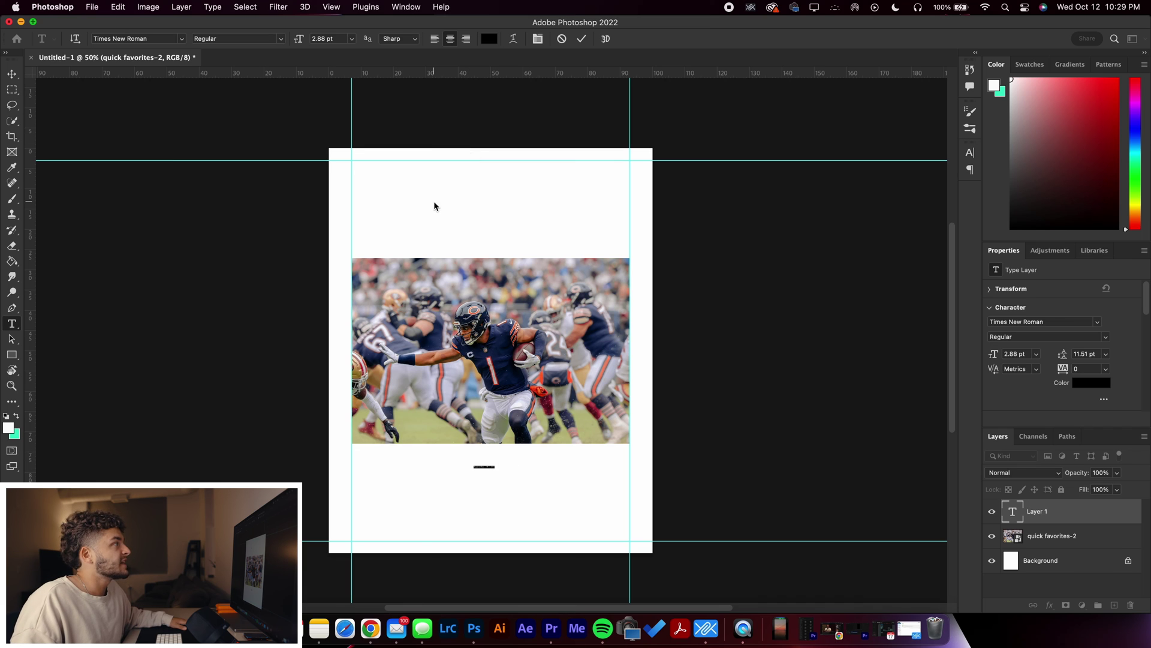
left_click(351, 39)
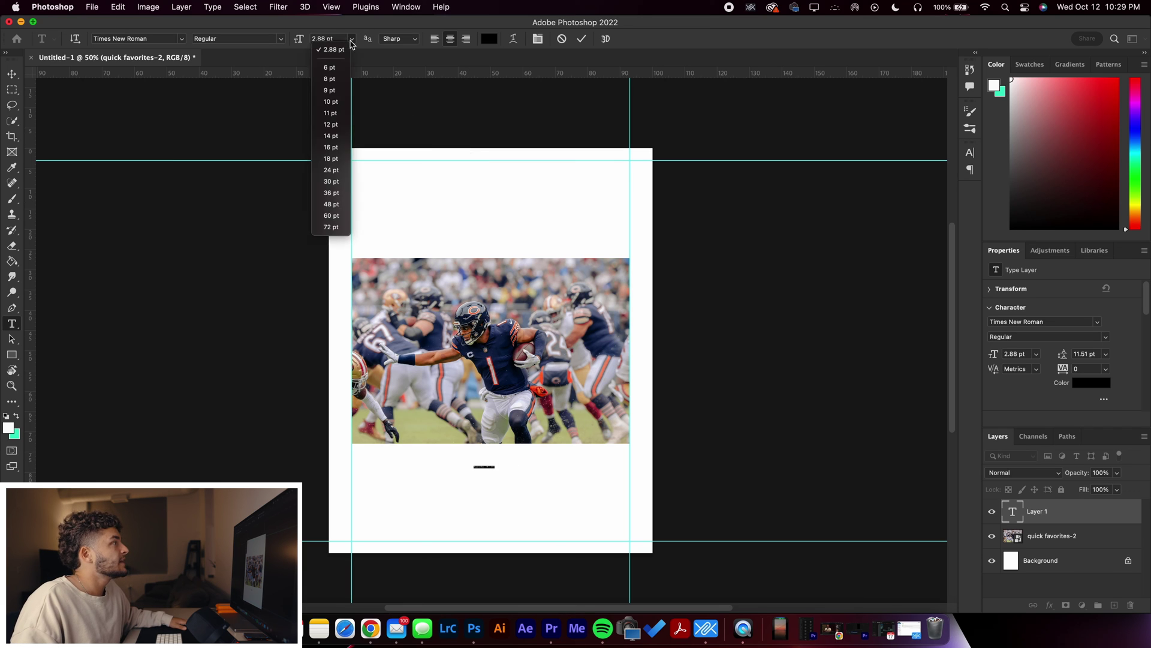
left_click(331, 194)
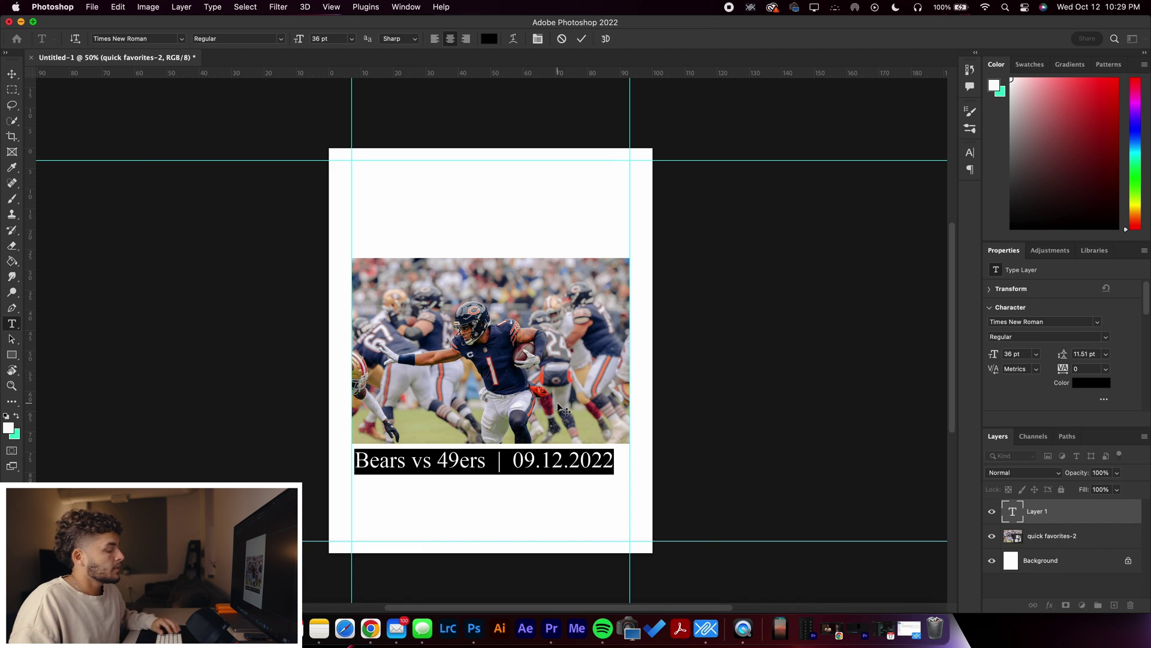
left_click(542, 380)
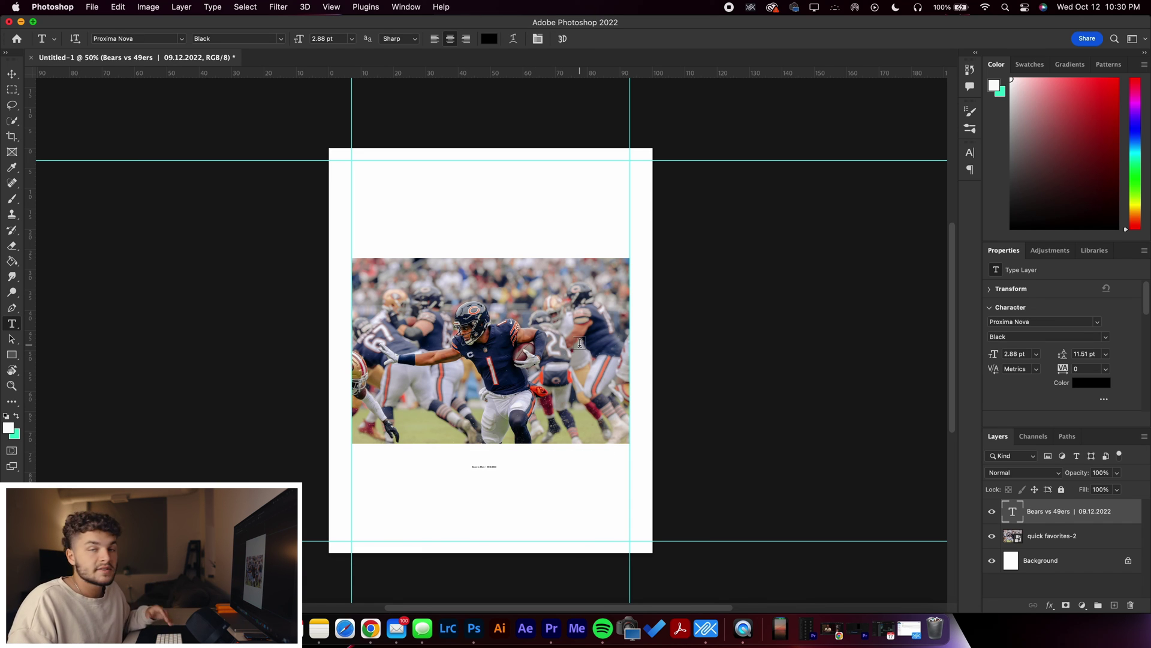
Scale the caption up about four times, to 11.69 pt
key("super+t")
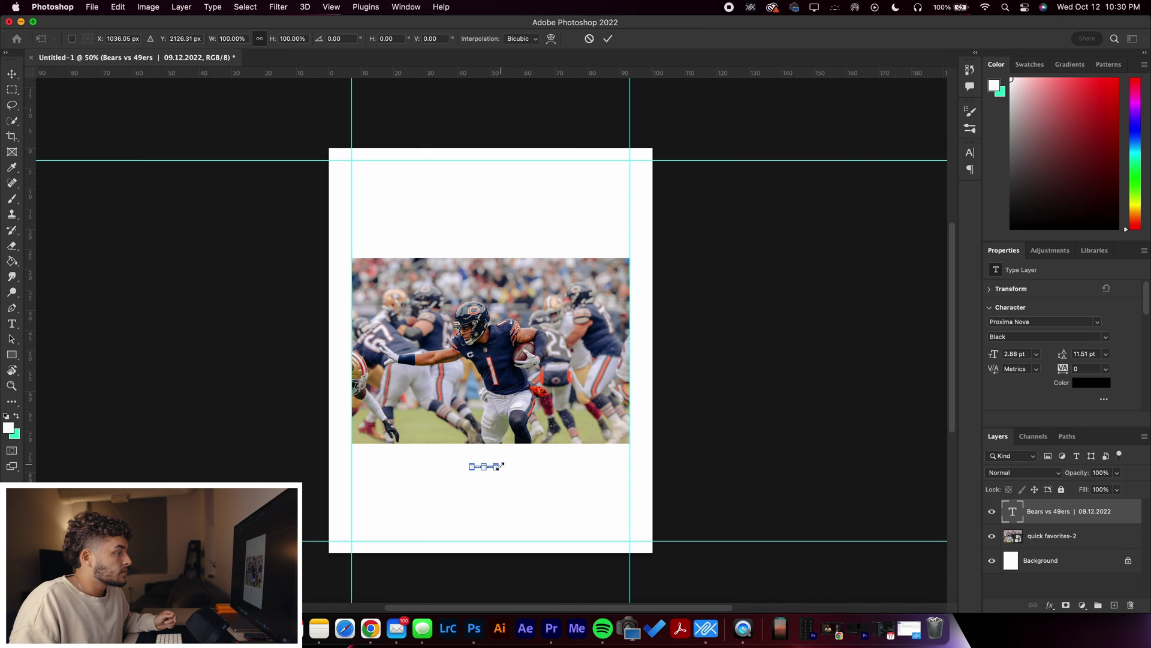
mouse_move(499, 472)
left_mouse_down()
mouse_move(570, 505)
mouse_move(517, 459)
left_mouse_up()
key("Return")
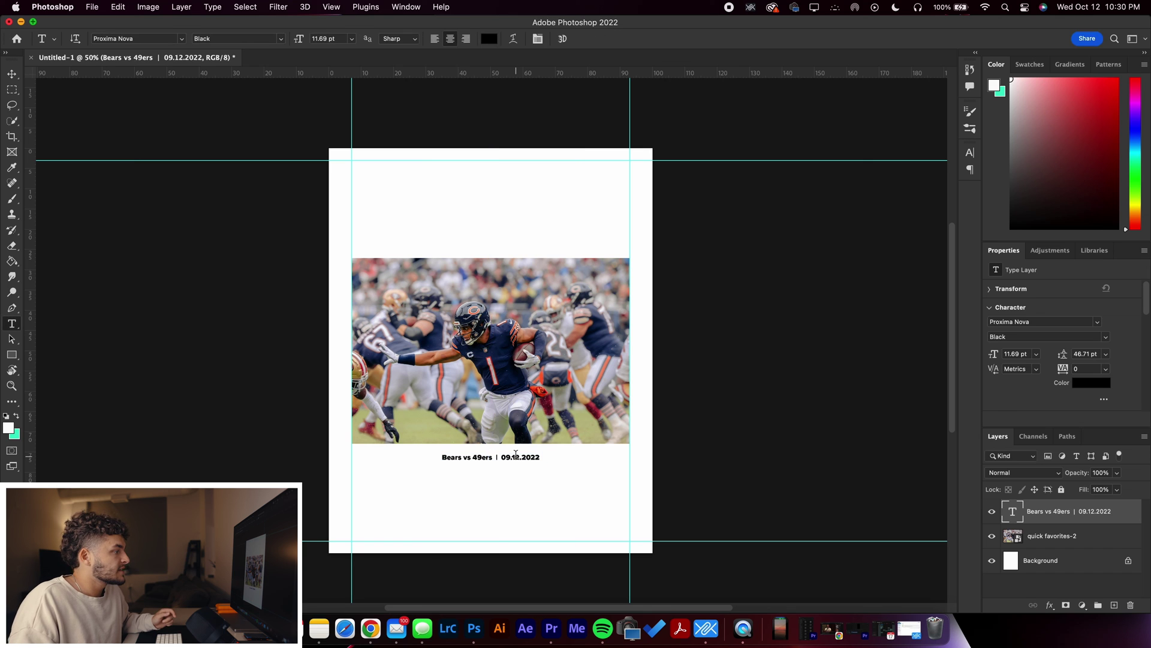
Set the caption's font to Times New Roman Regular and commit it
key("Return")
left_click(164, 40)
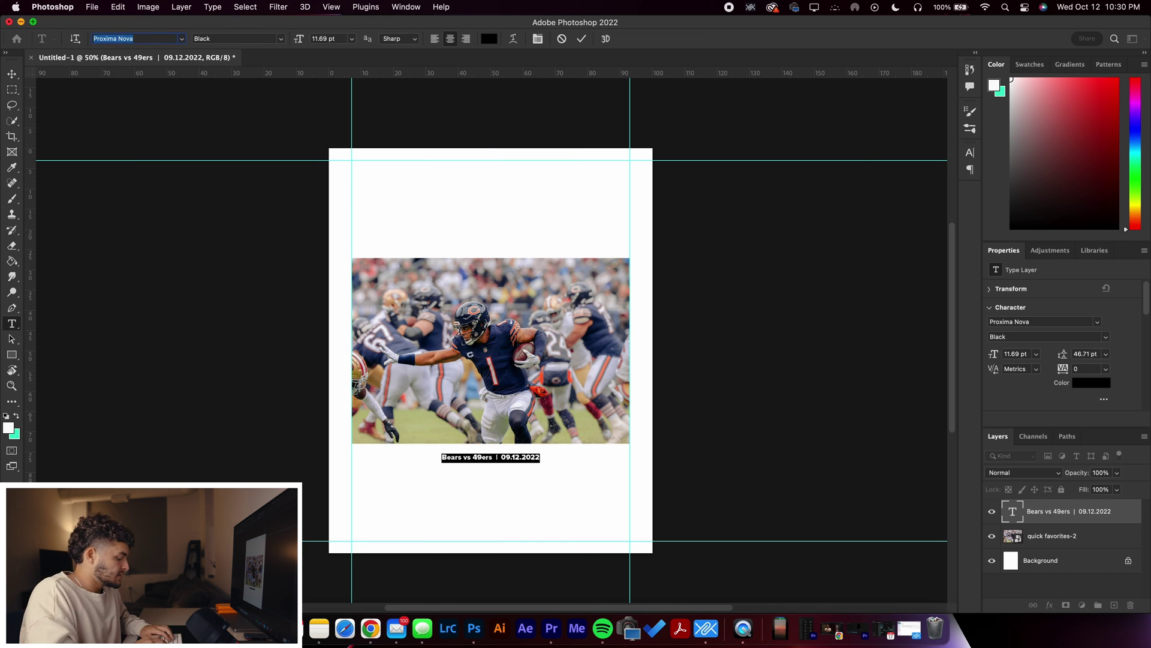
type("tm")
key("BackSpace")
type("imes")
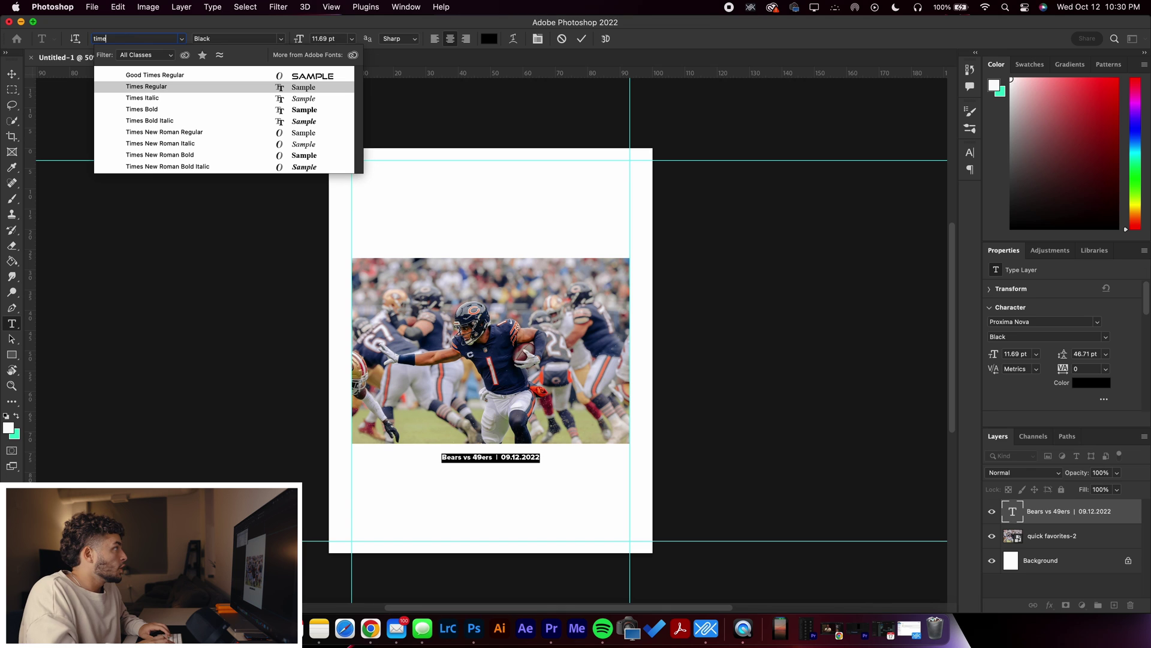
left_click(206, 132)
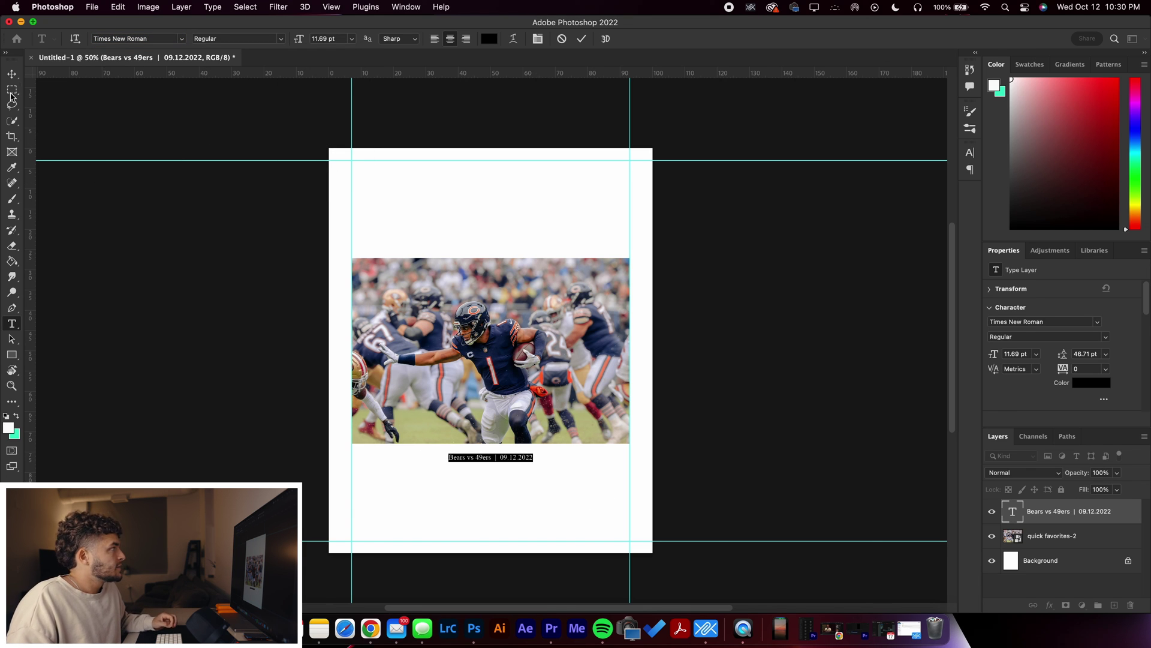
left_click(12, 73)
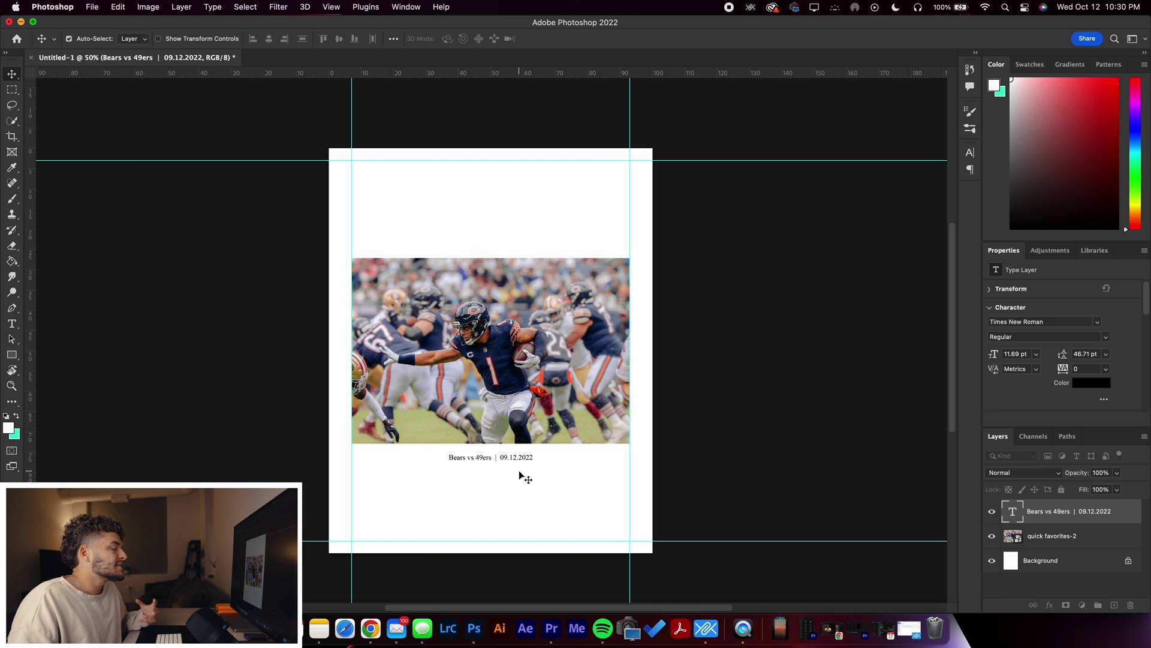